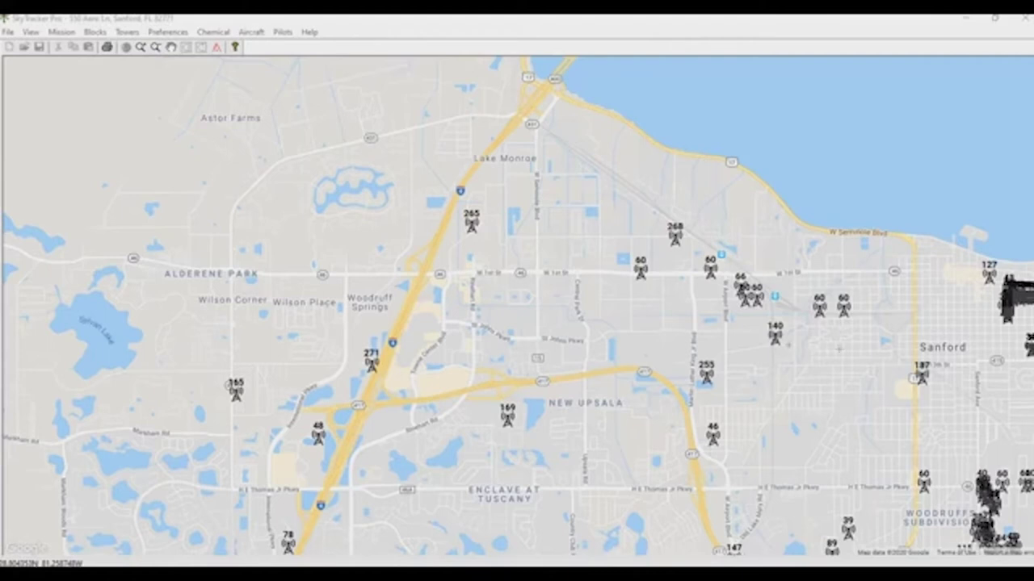
Create a new block group from the Blocks menu and name it MISSION_SANFORD
left_click(95, 32)
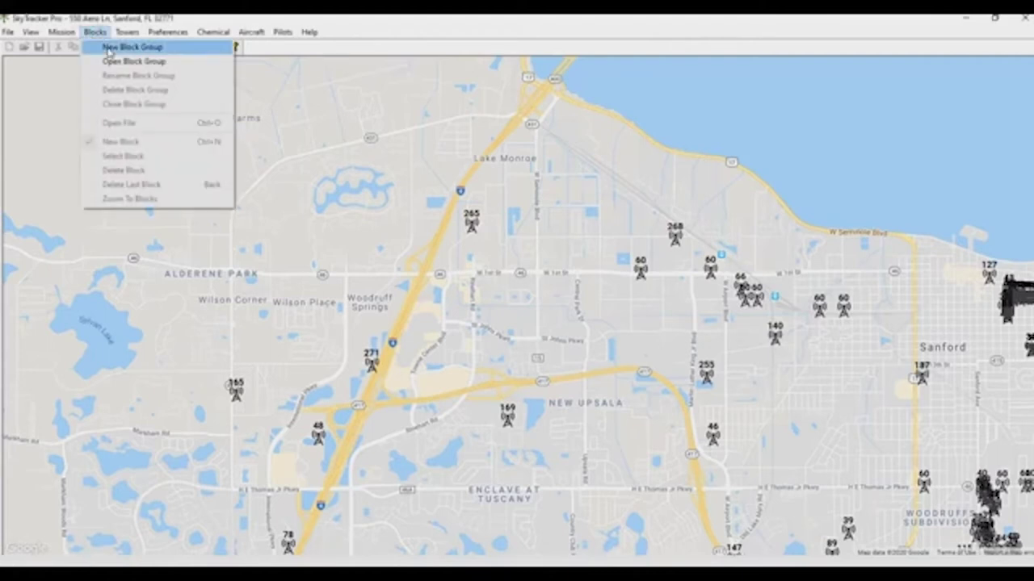
left_click(111, 50)
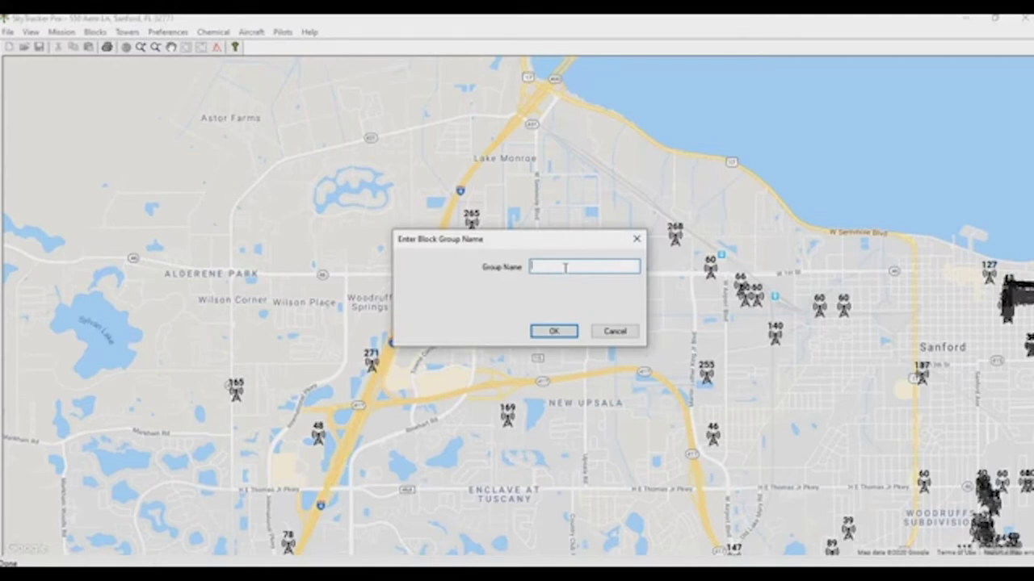
type("MISSION")
type("_JUNE2020")
key("Return")
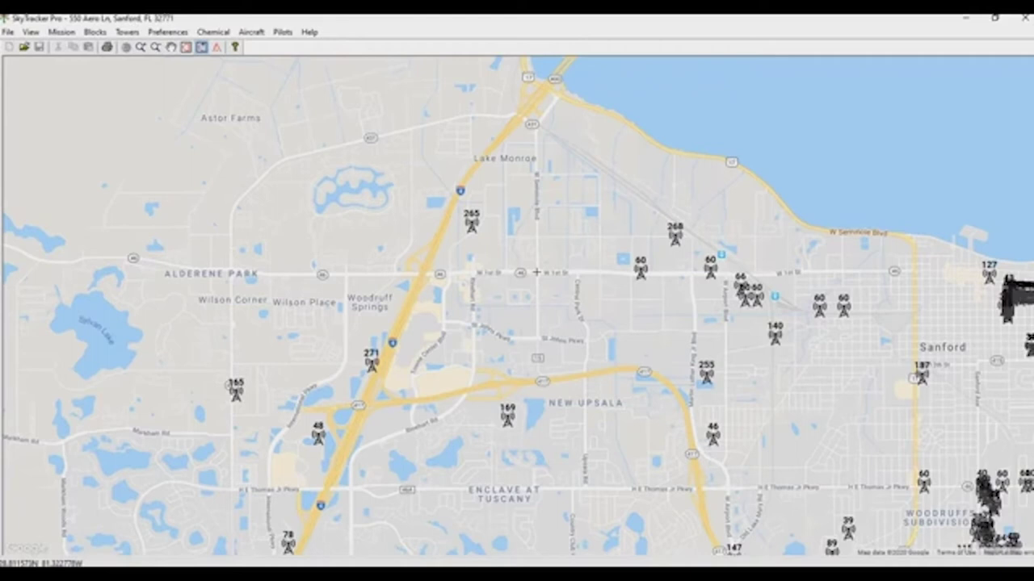
Draw a four-corner rectangular block north of W 1st St near Lake Monroe, naming it BLK1
left_click(537, 176)
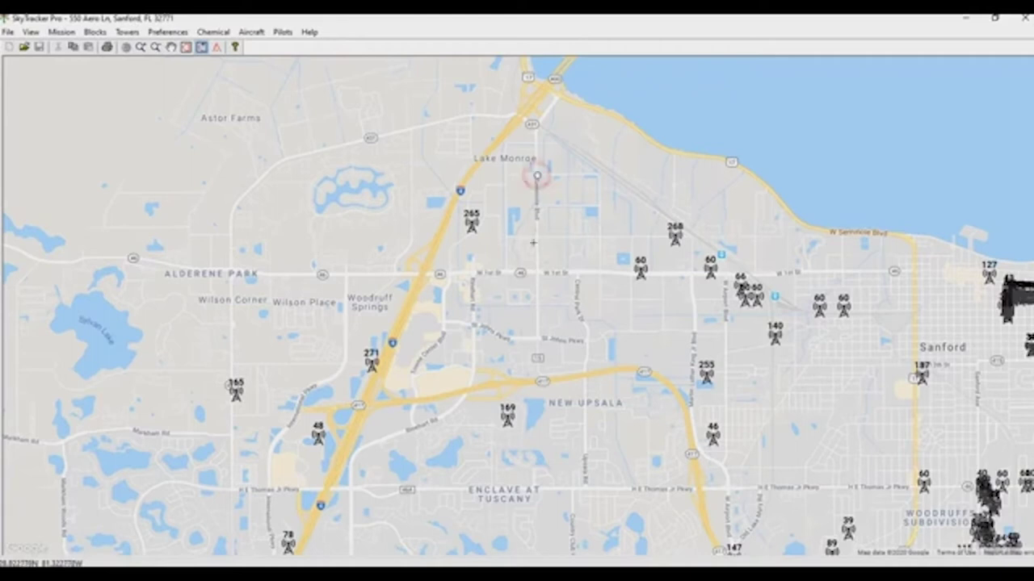
left_click(537, 273)
left_click(601, 274)
left_click(600, 174)
left_click(538, 176)
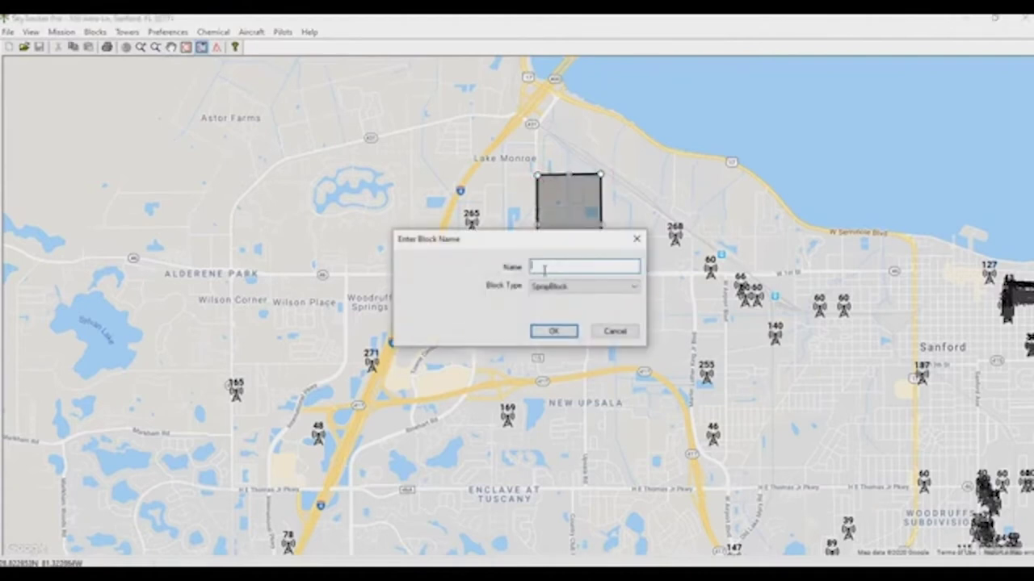
type("BLK1")
left_click(554, 331)
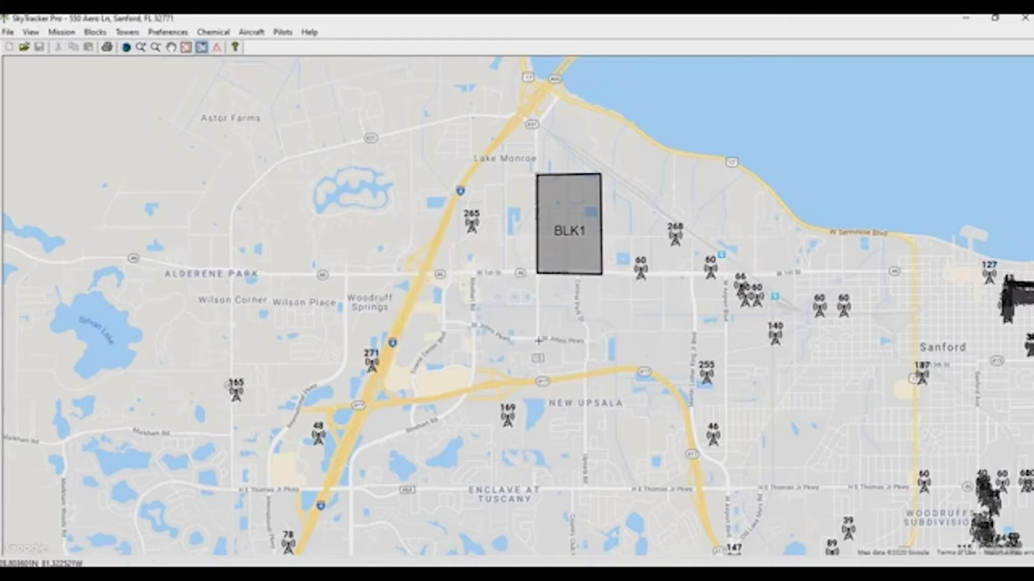
Draw a five-vertex block above New Upsala, south of BLK1, and name it BLK2
left_click(475, 324)
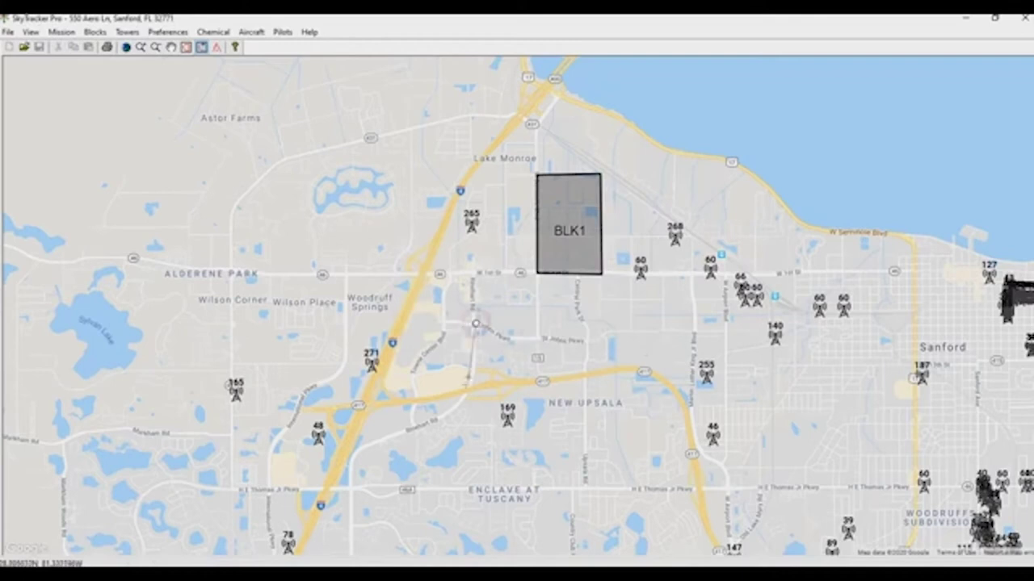
left_click(471, 391)
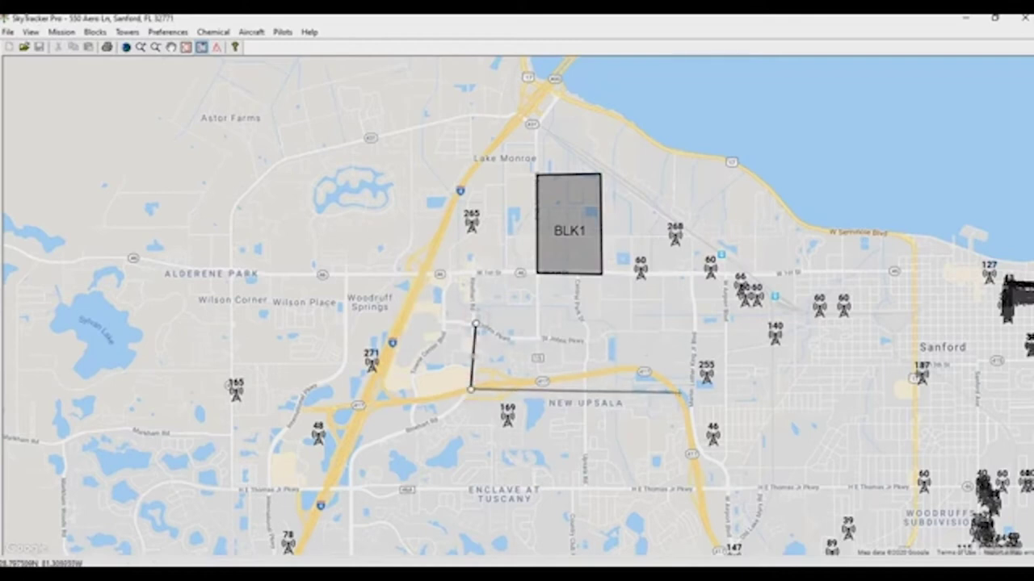
left_click(680, 392)
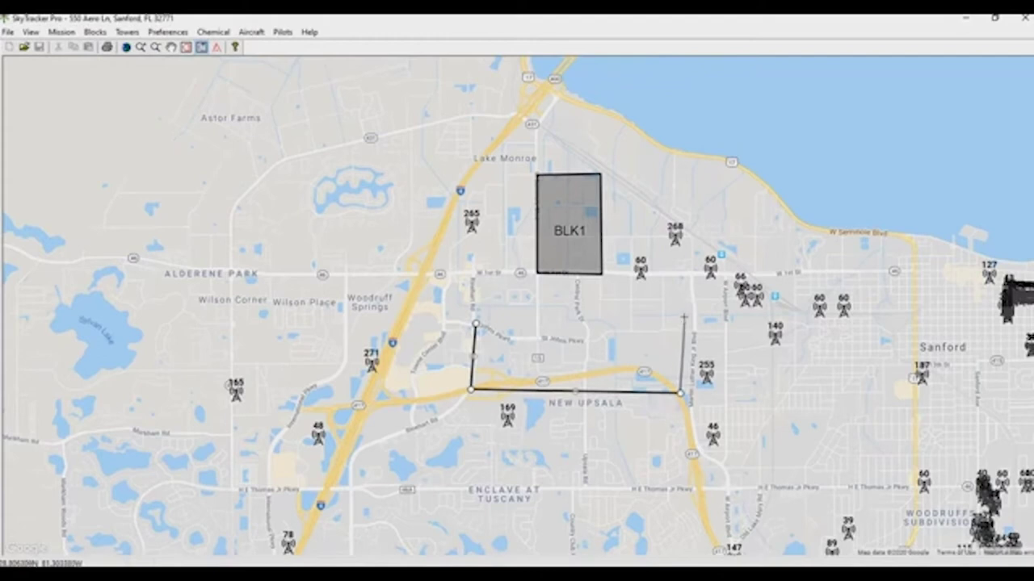
left_click(683, 313)
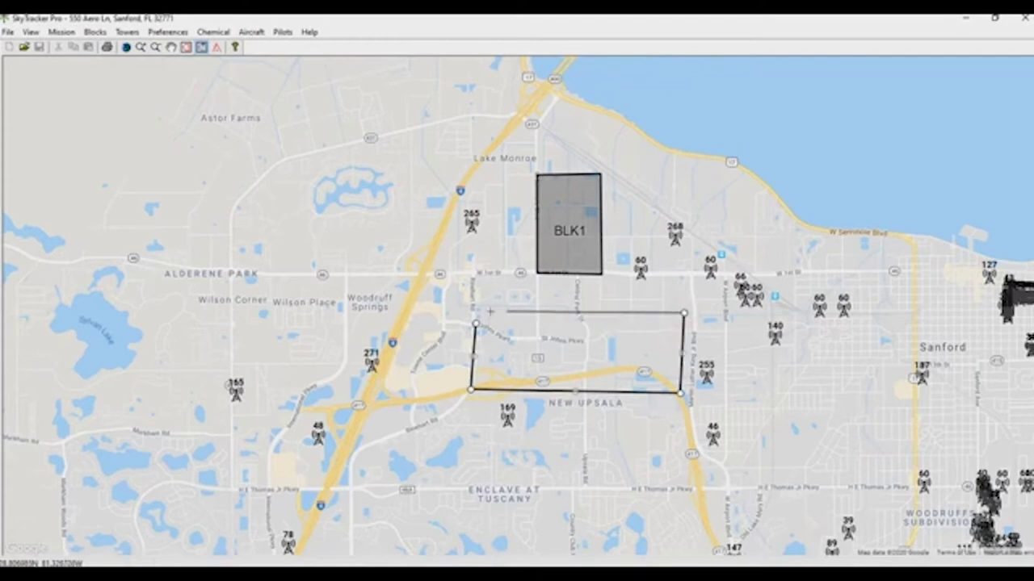
left_click(519, 307)
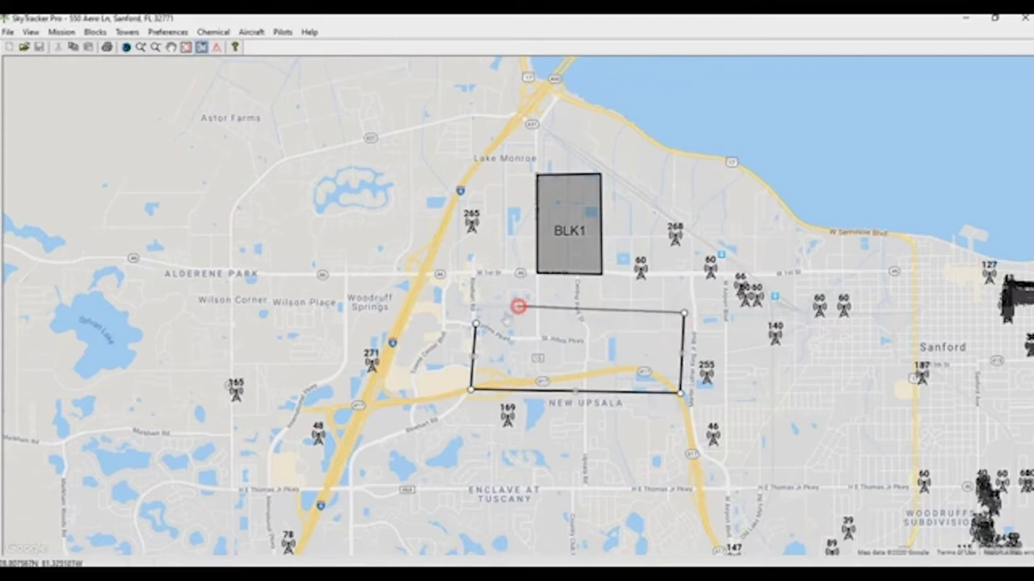
left_click(476, 324)
type("BLK2")
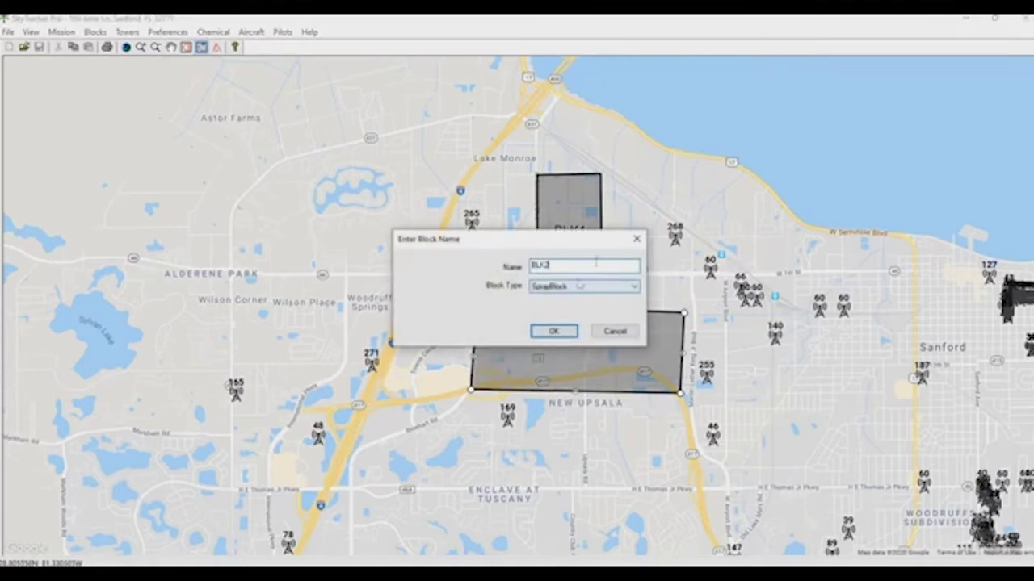
left_click(550, 334)
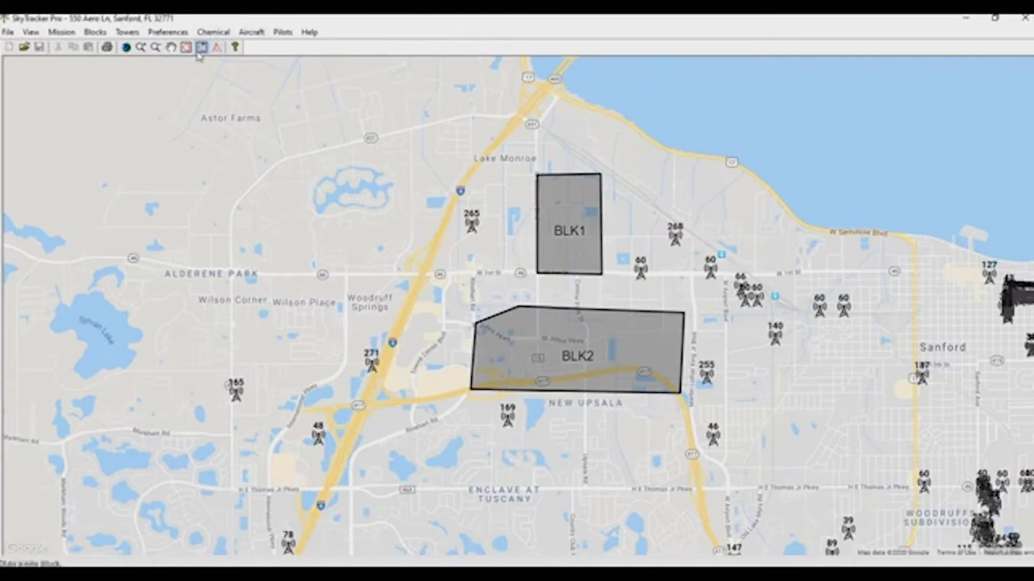
Draw a small area in BLK2's eastern end as block NS1 with type NoSprayBlock
left_click(95, 31)
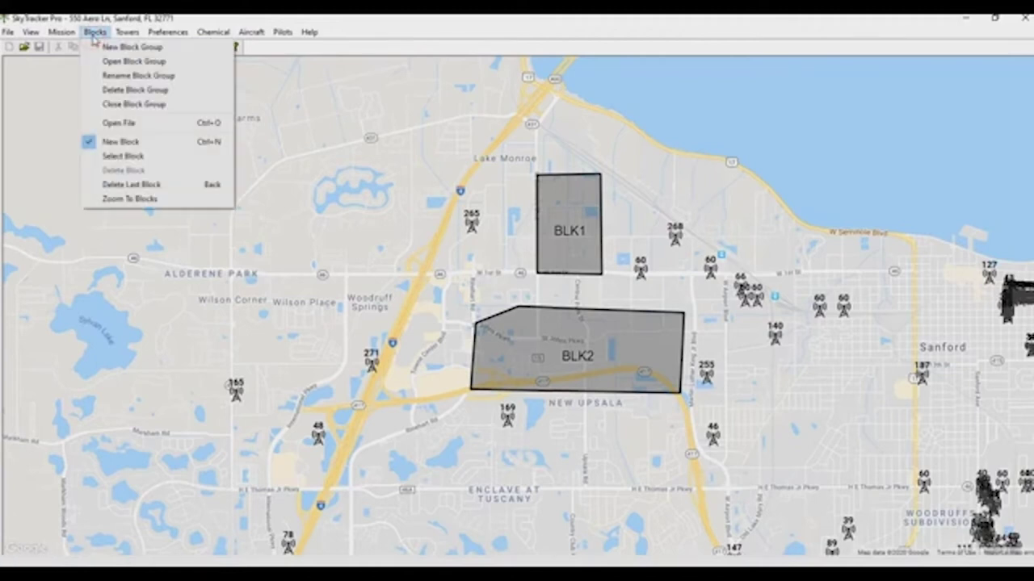
left_click(125, 143)
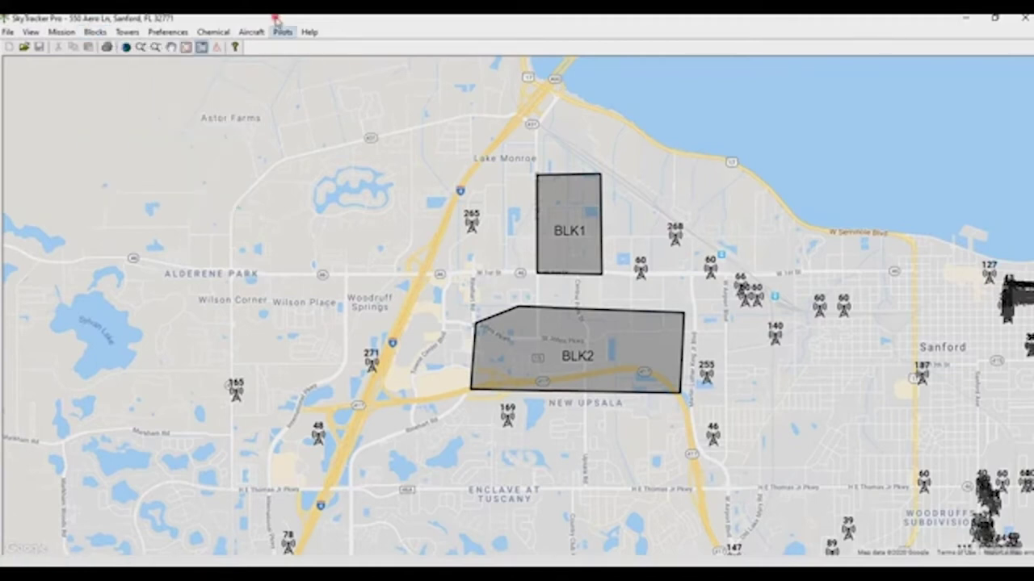
left_click(661, 328)
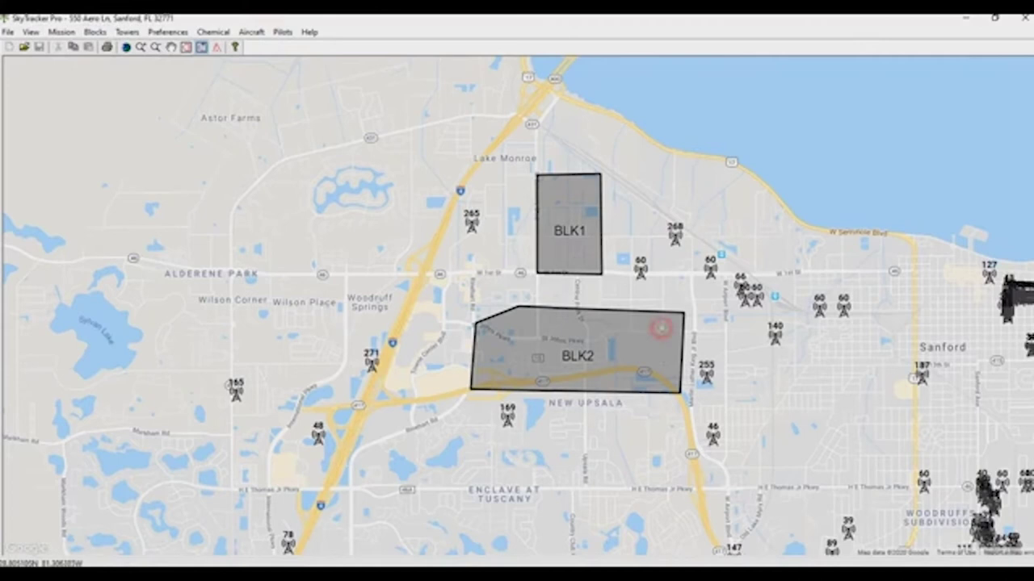
left_click(661, 368)
left_click(607, 365)
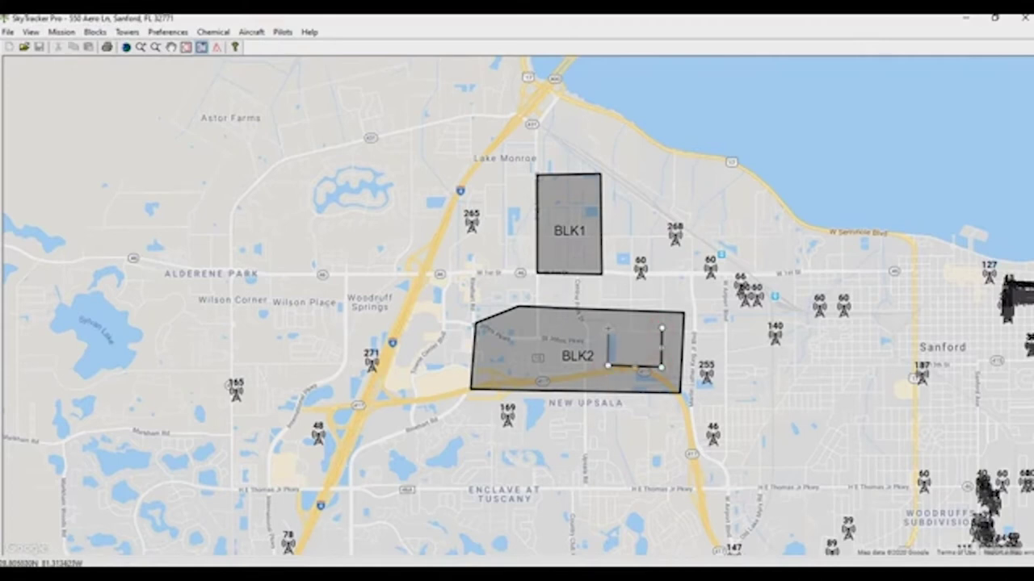
left_click(661, 329)
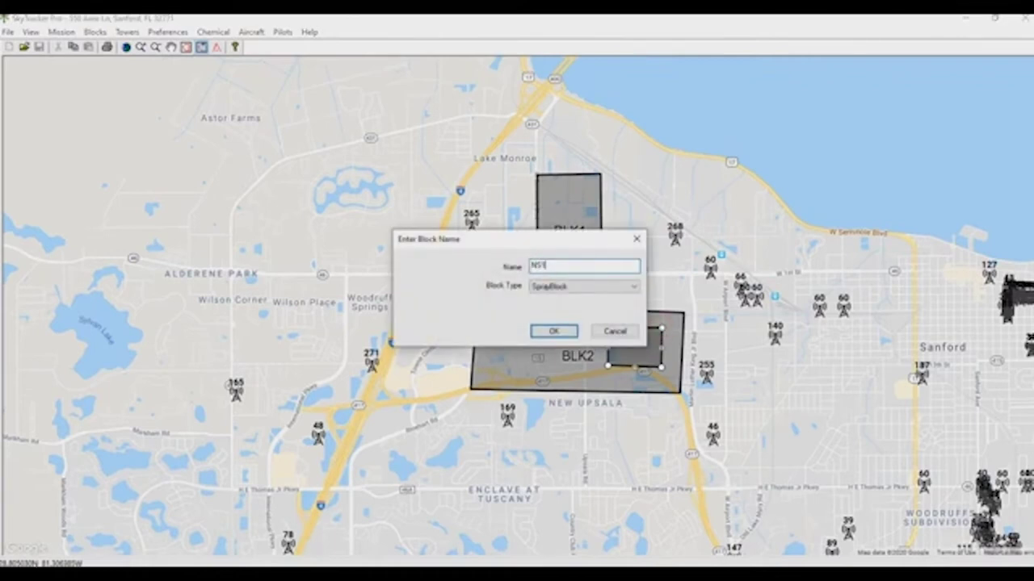
left_click(546, 288)
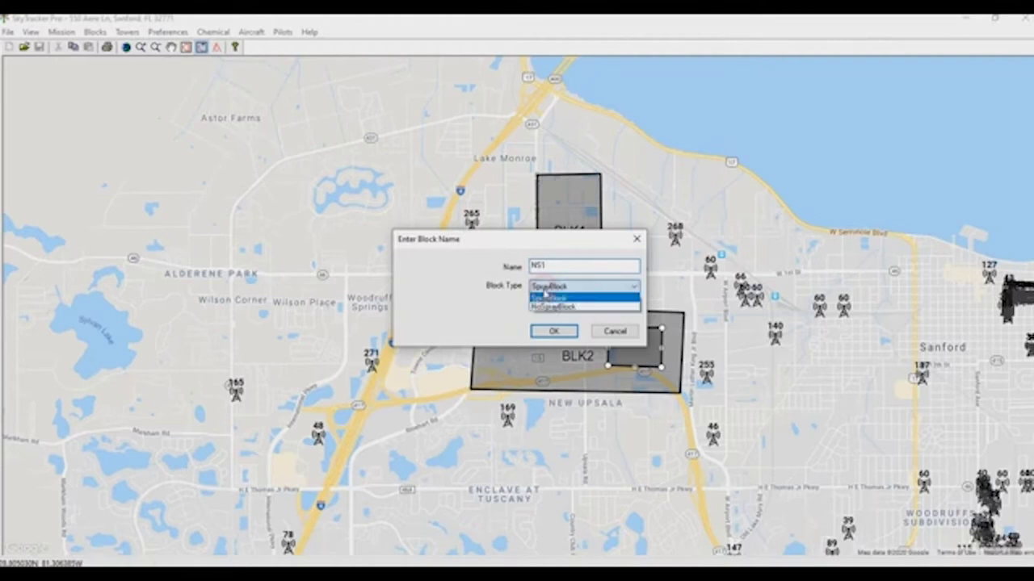
left_click(547, 307)
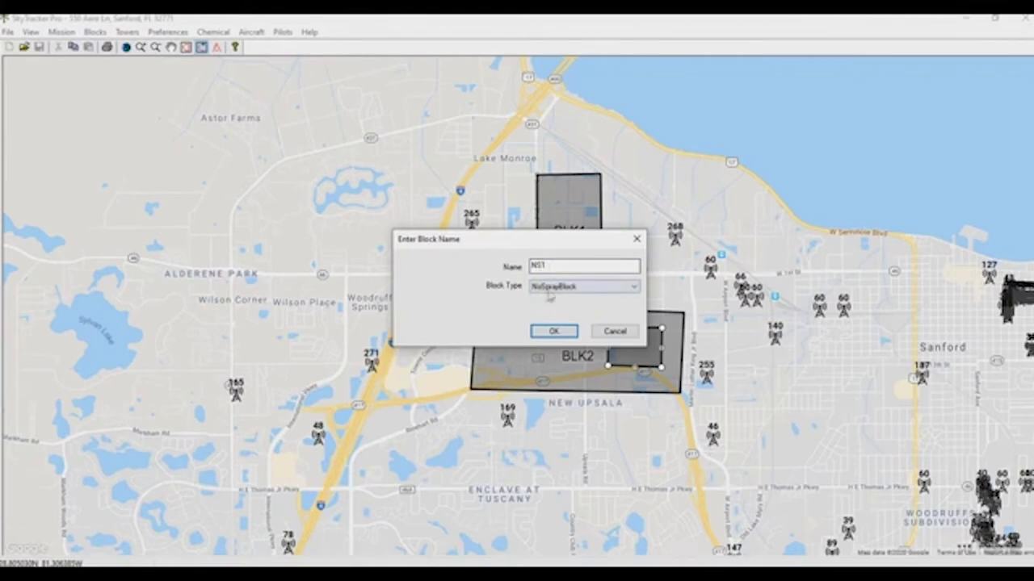
left_click(554, 331)
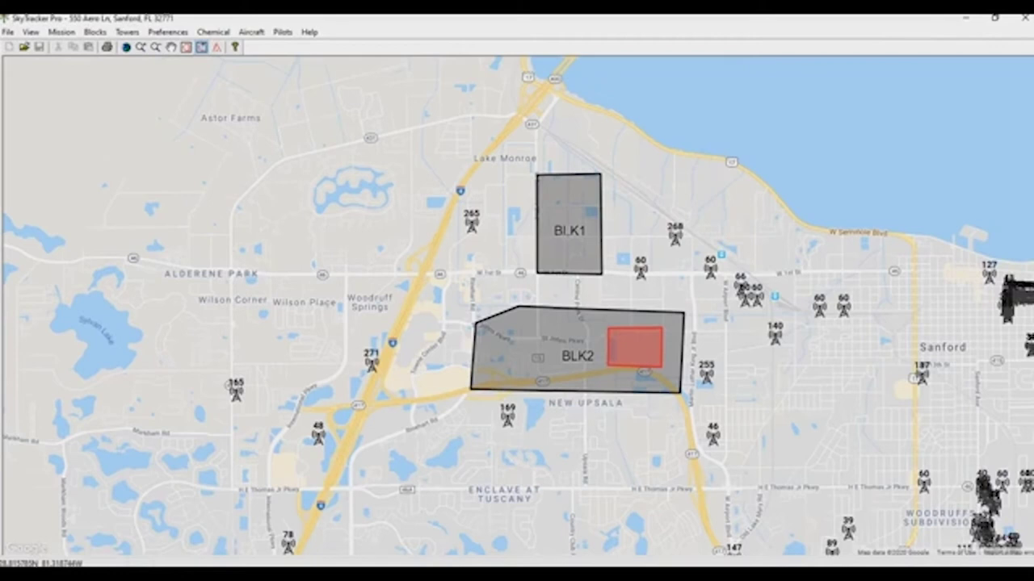
Replace the 1.105499073 application rate with 0.75 OZ/ACRE in Preferences
left_click(172, 37)
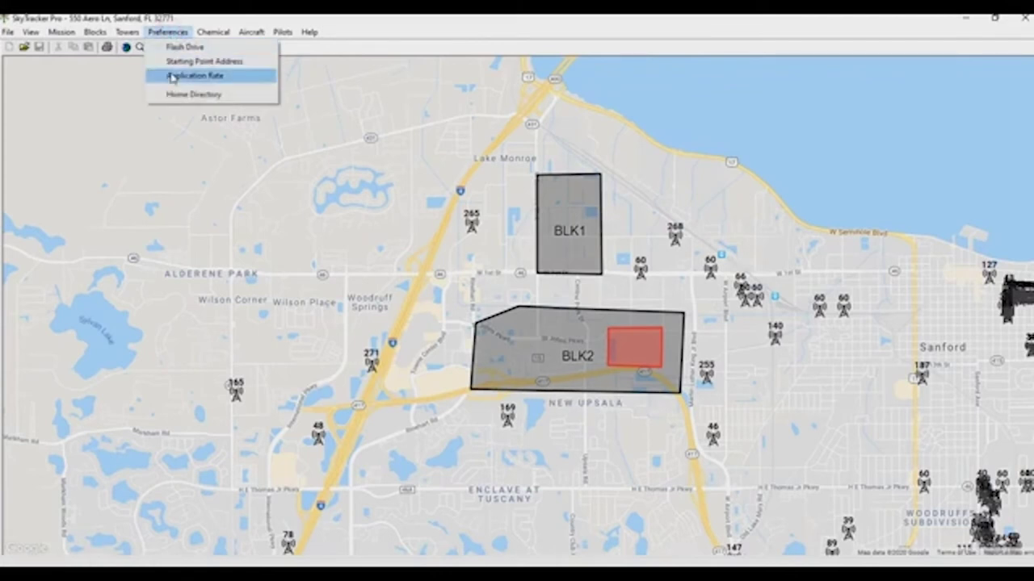
left_click(172, 77)
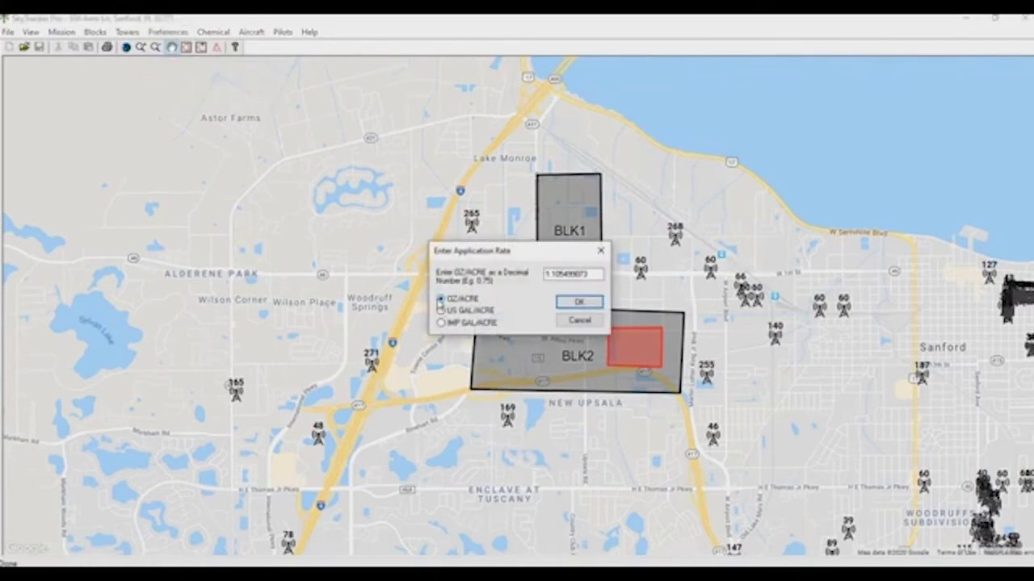
left_click_drag(546, 275, 591, 274)
type("0.")
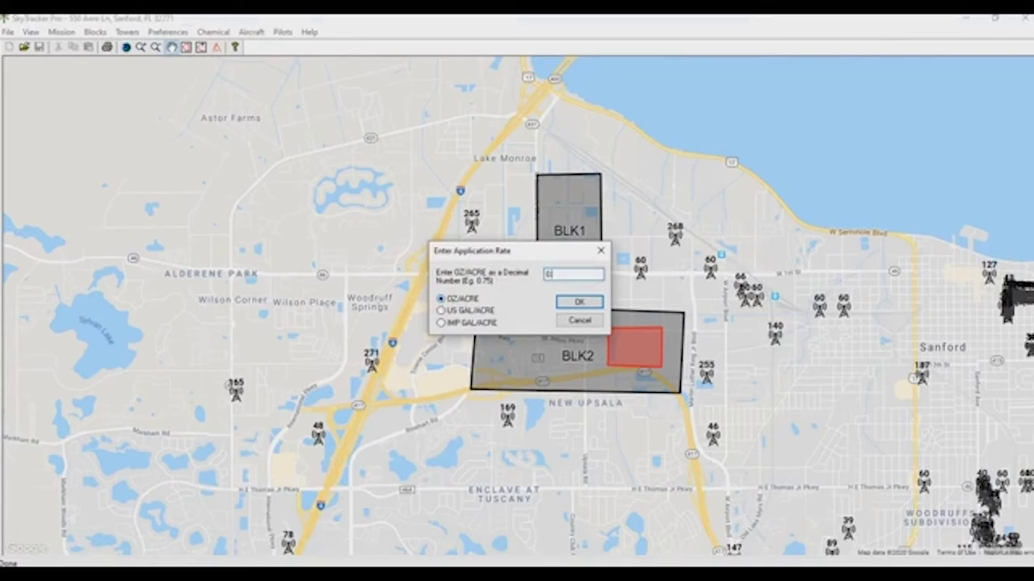
type("75")
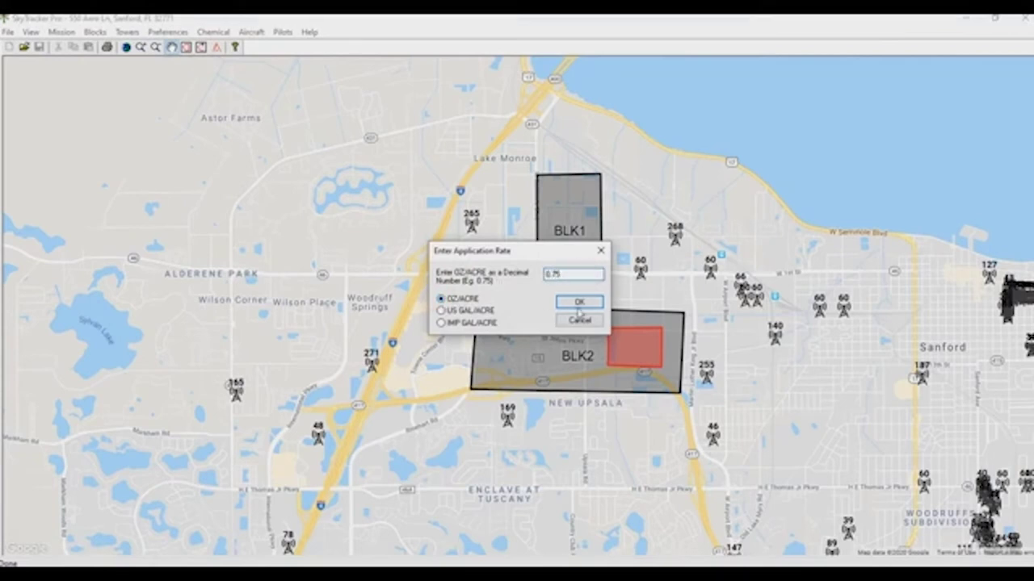
left_click(579, 305)
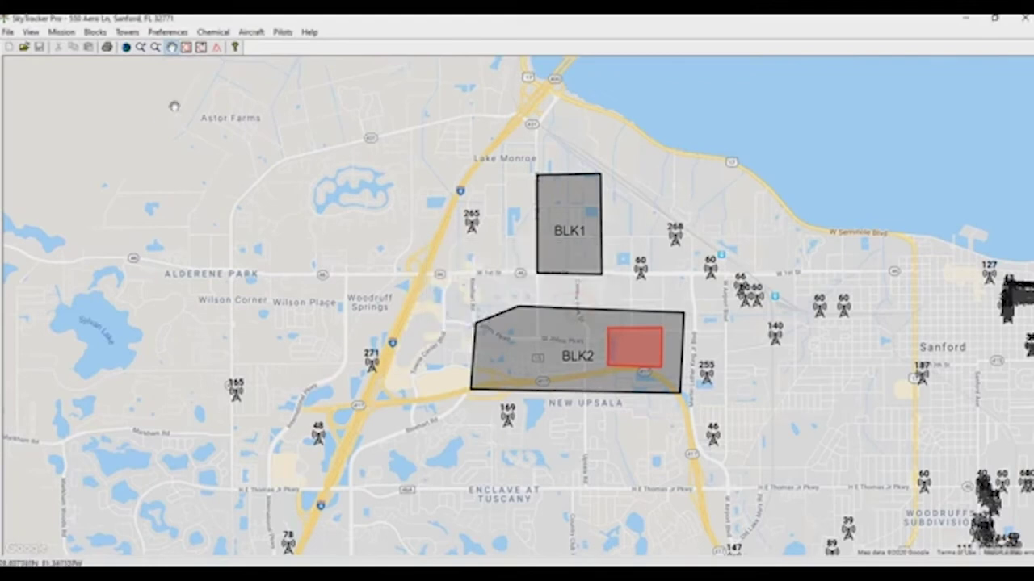
left_click(172, 48)
View BLK1's info: 259.6550 acres needing 194.7412 oz, then close the popup
left_click(563, 234)
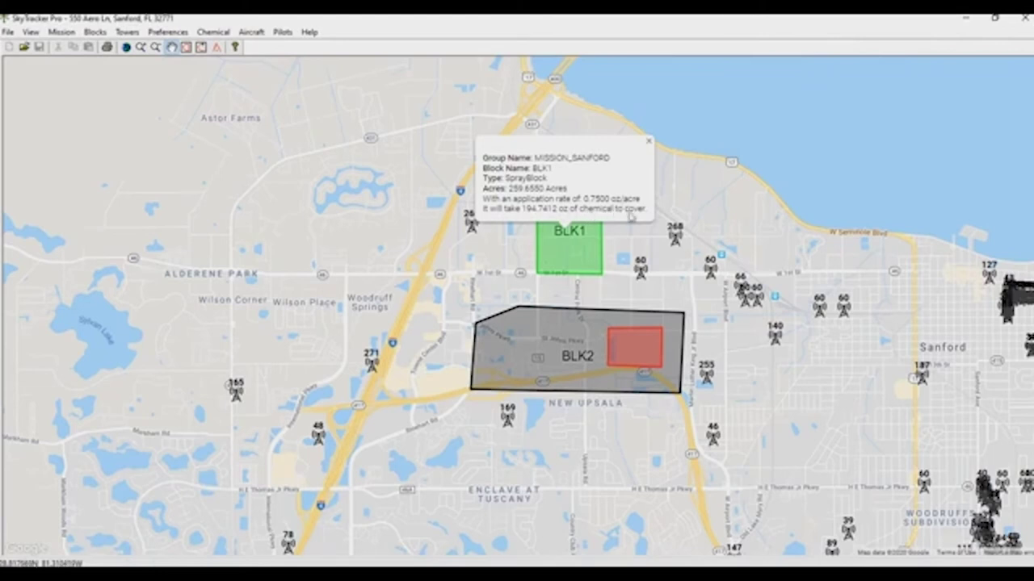
left_click(648, 144)
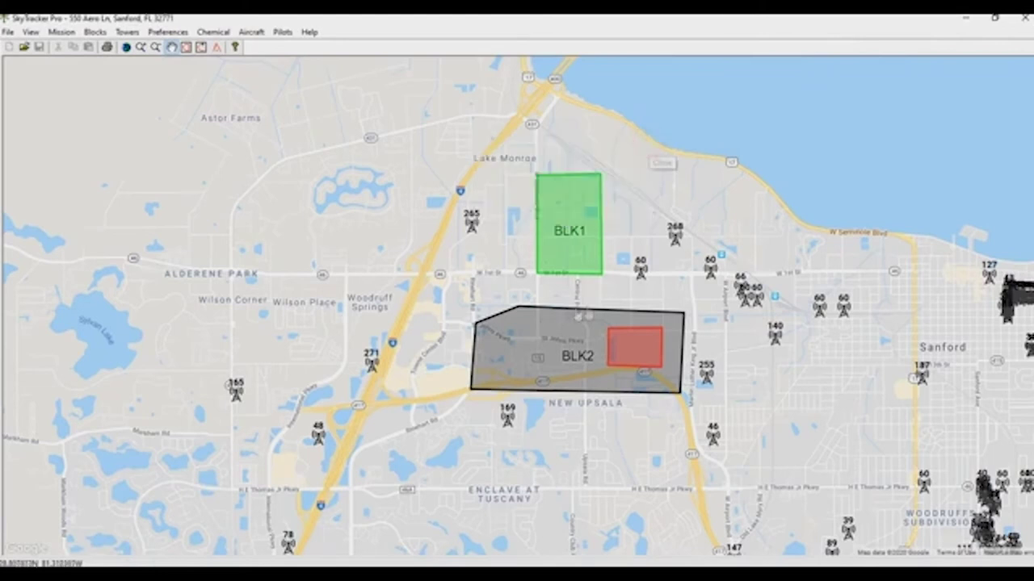
Close the current block group so only tower markers remain on the Sanford map
left_click(96, 33)
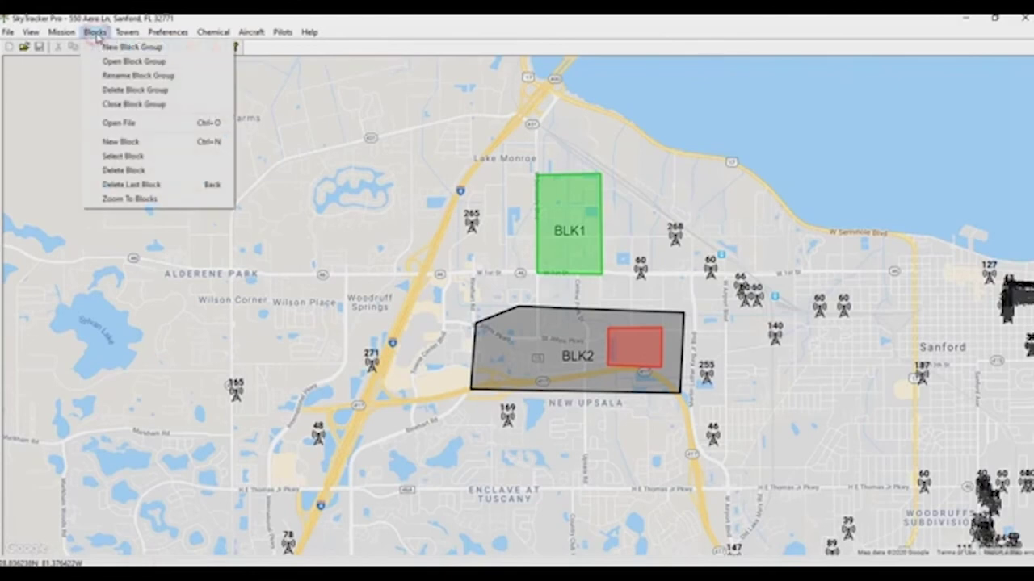
left_click(116, 103)
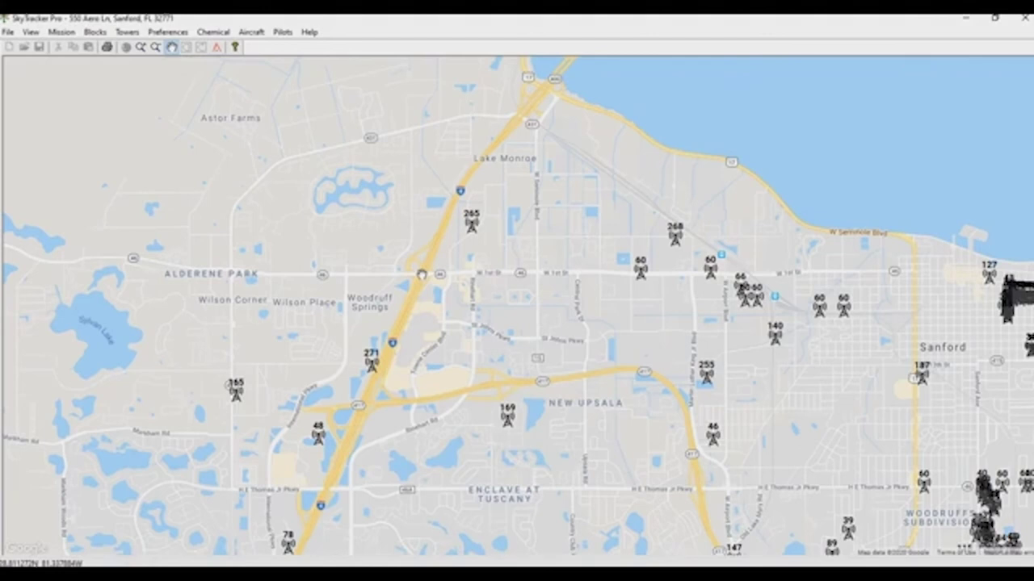
Open the saved MISSION_SANFORD group and zoom out to centre BLK1, BLK2 and NS1
left_click(97, 32)
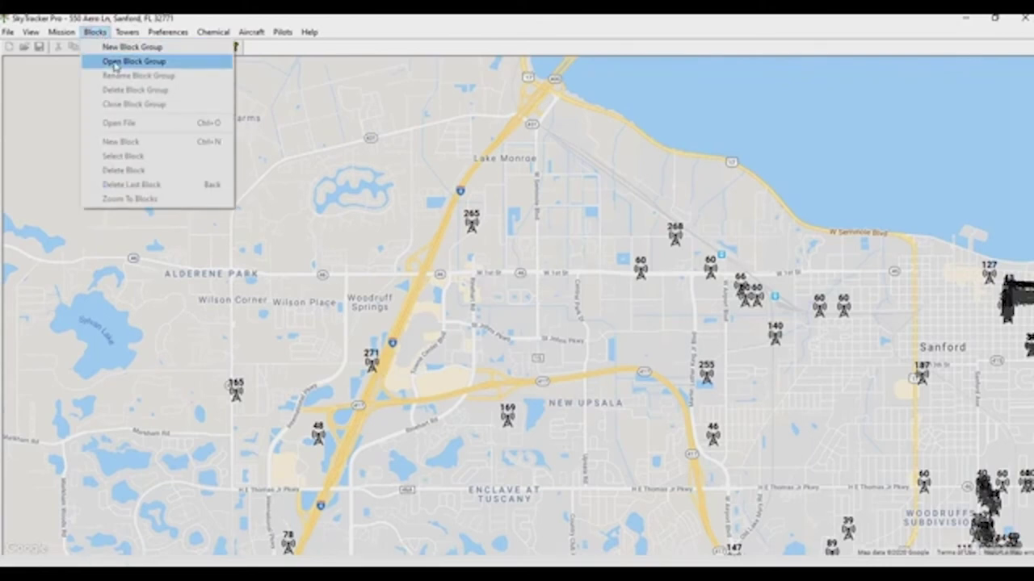
left_click(114, 62)
left_click(598, 281)
left_click(570, 292)
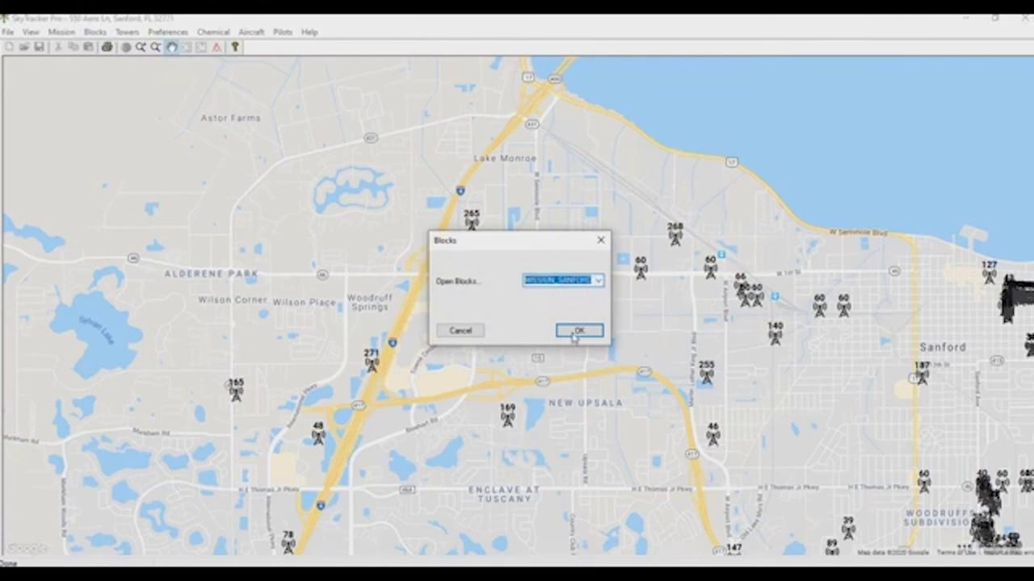
left_click(575, 335)
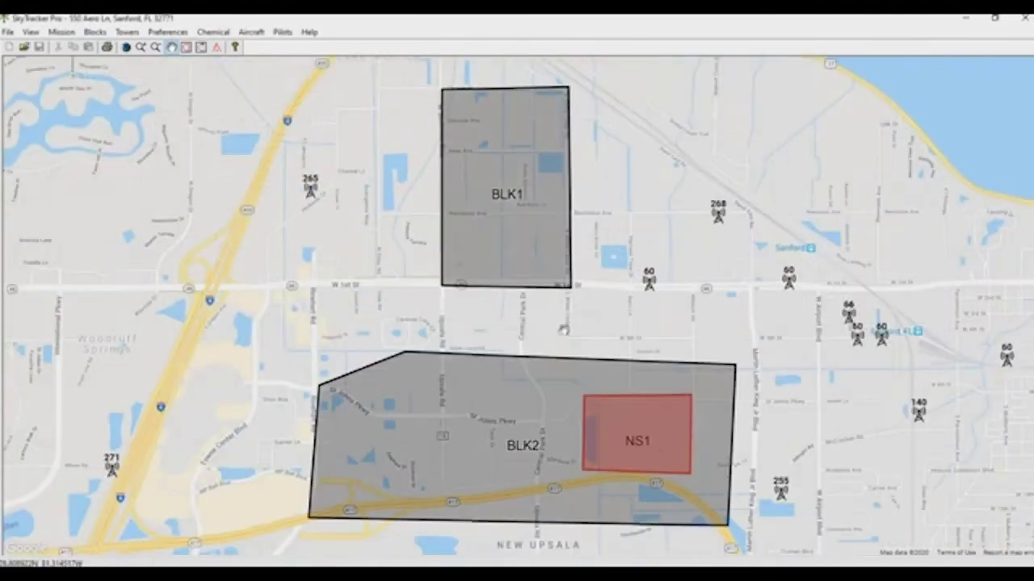
scroll(590, 377, "down", 1)
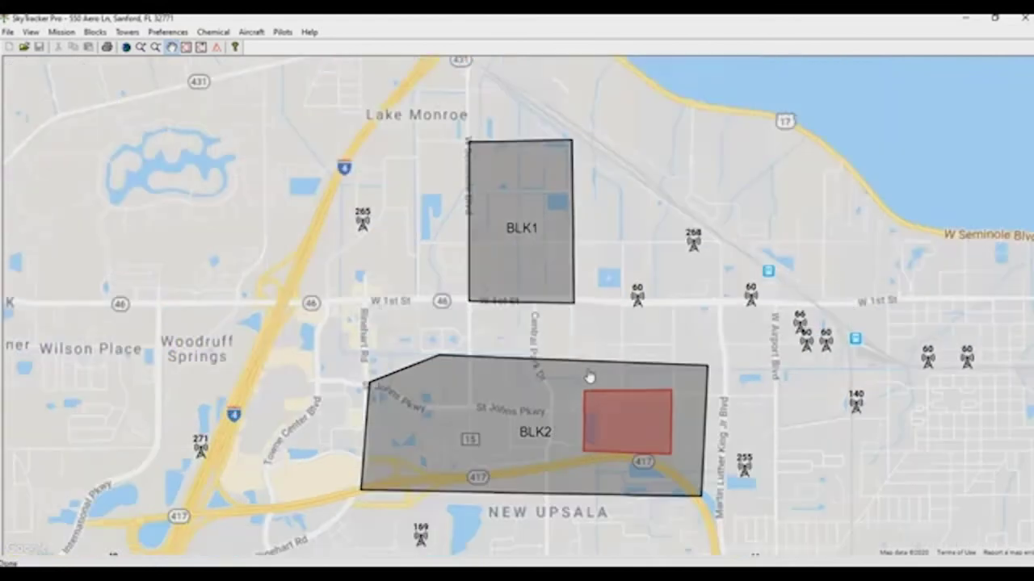
left_click_drag(532, 494, 562, 399)
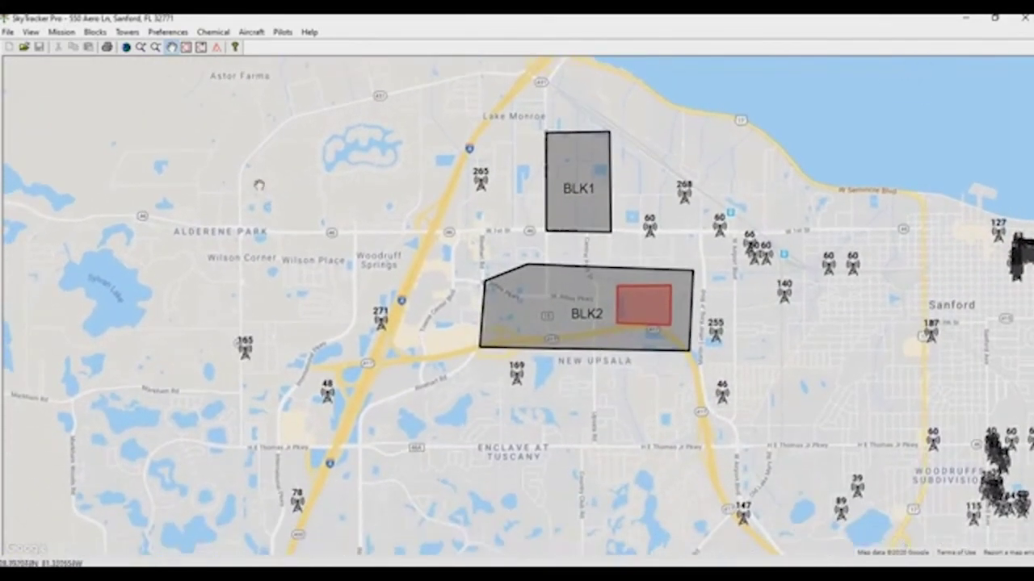
Import the Desktop KML1 file as a block, placing KML1 southwest of BLK2
left_click(9, 33)
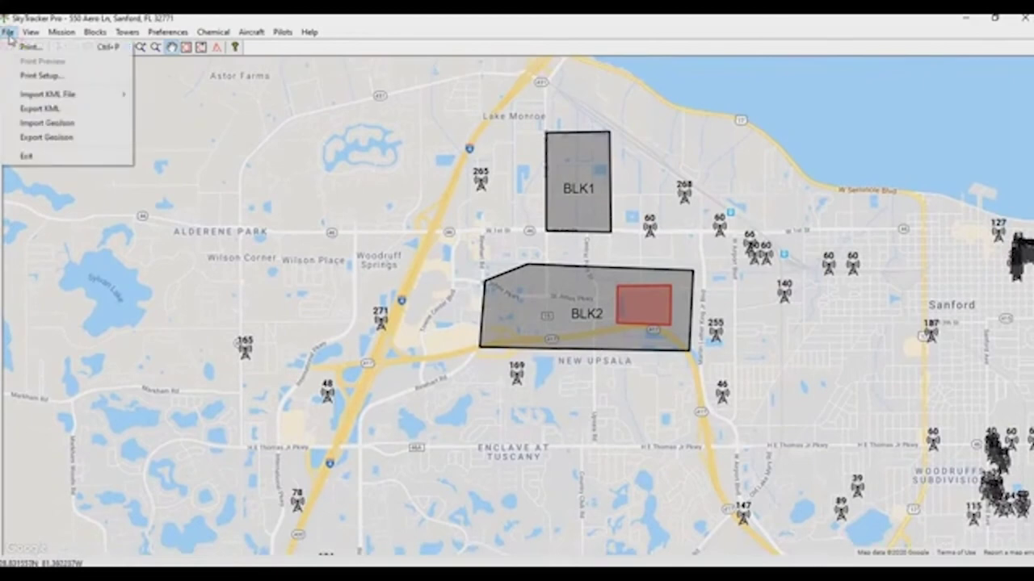
mouse_move(21, 97)
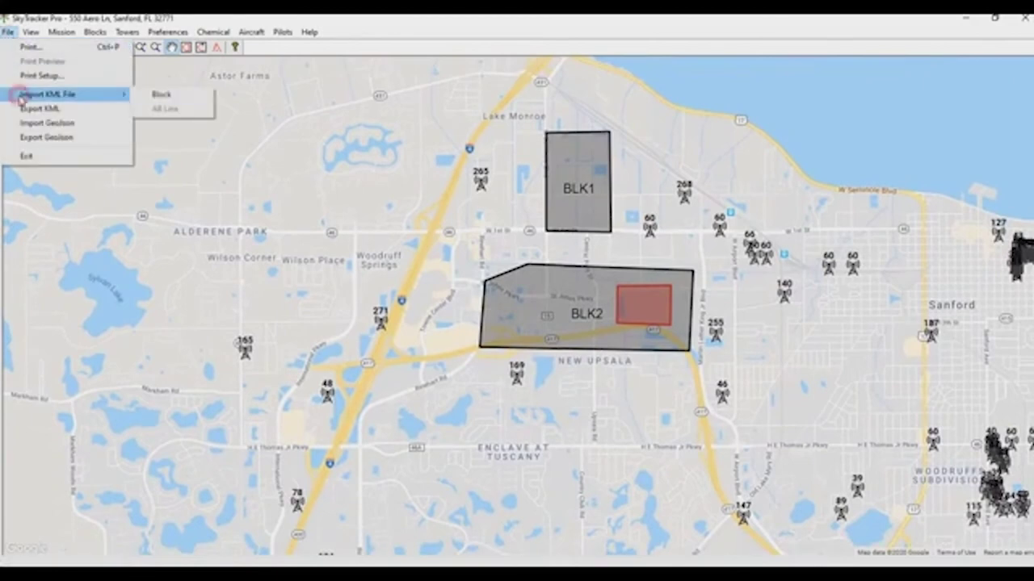
left_click(154, 94)
left_click(355, 252)
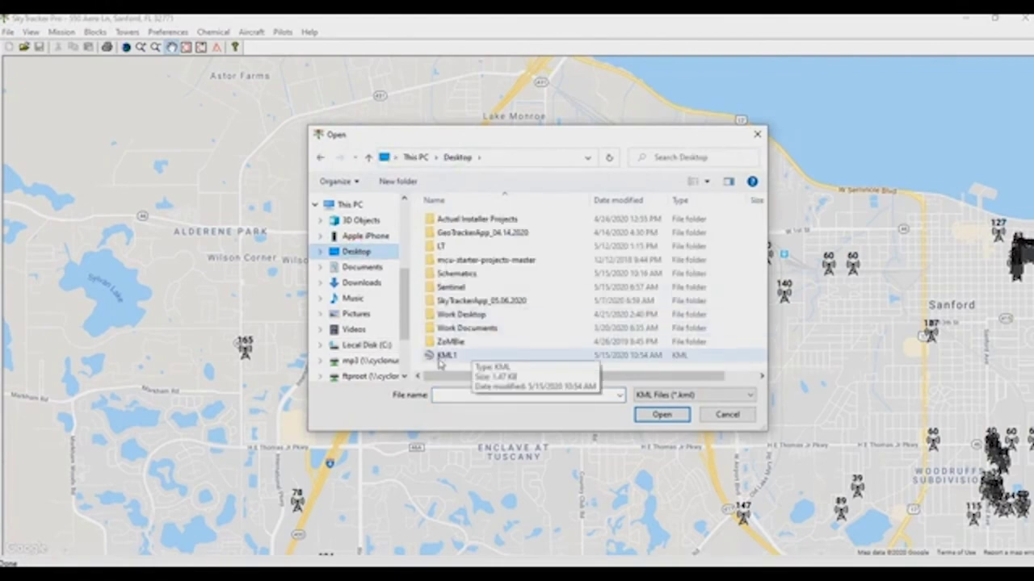
left_click(437, 357)
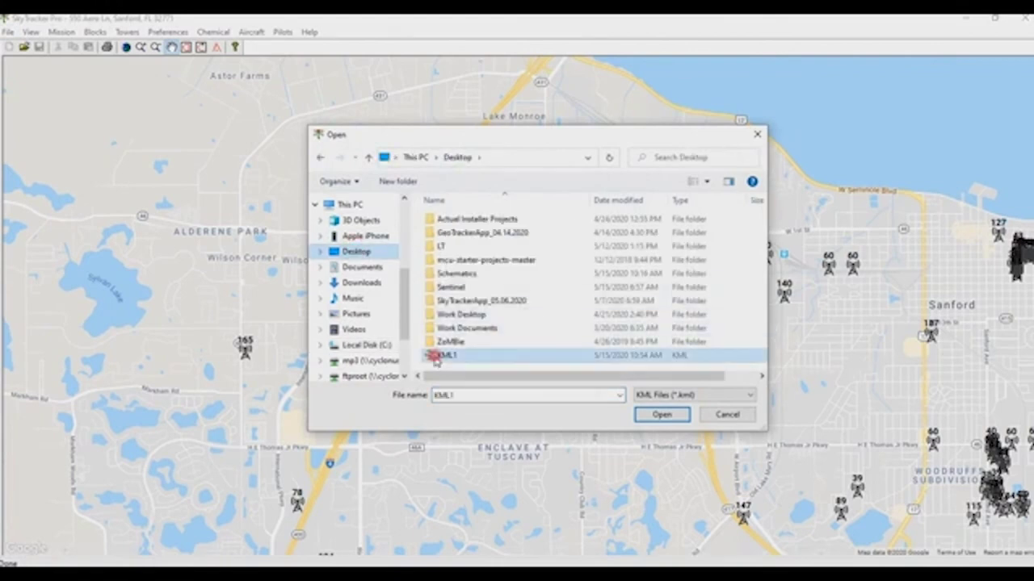
left_click(661, 414)
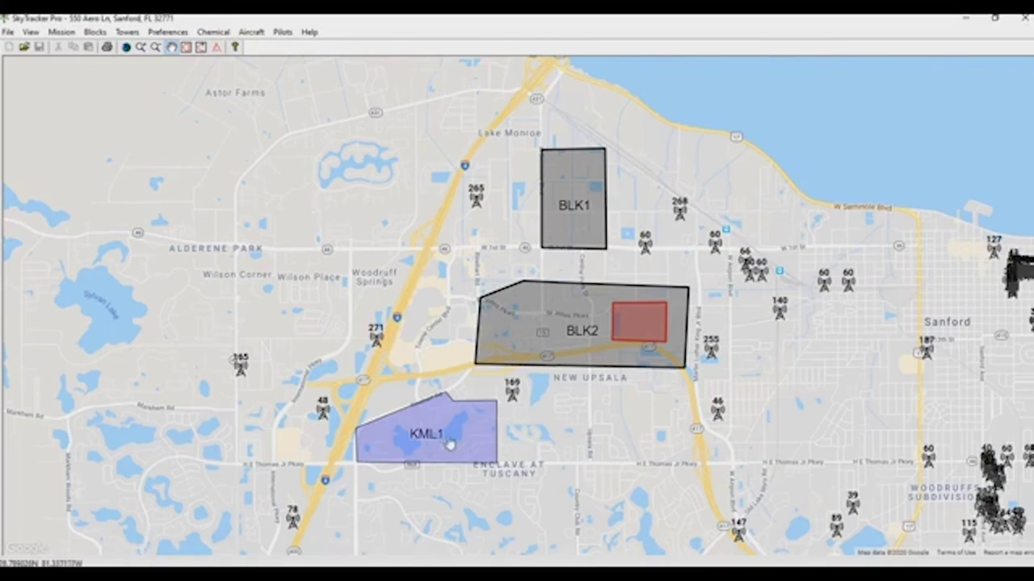
left_click(95, 32)
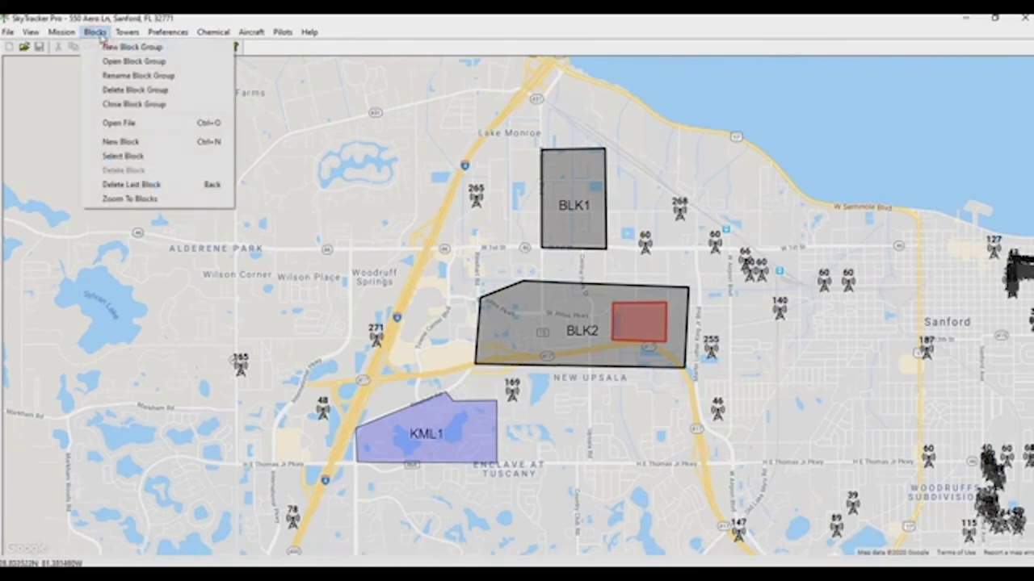
Clear the block group, then reopen MISSION_SANFORD to confirm KML1 was saved with it
left_click(117, 103)
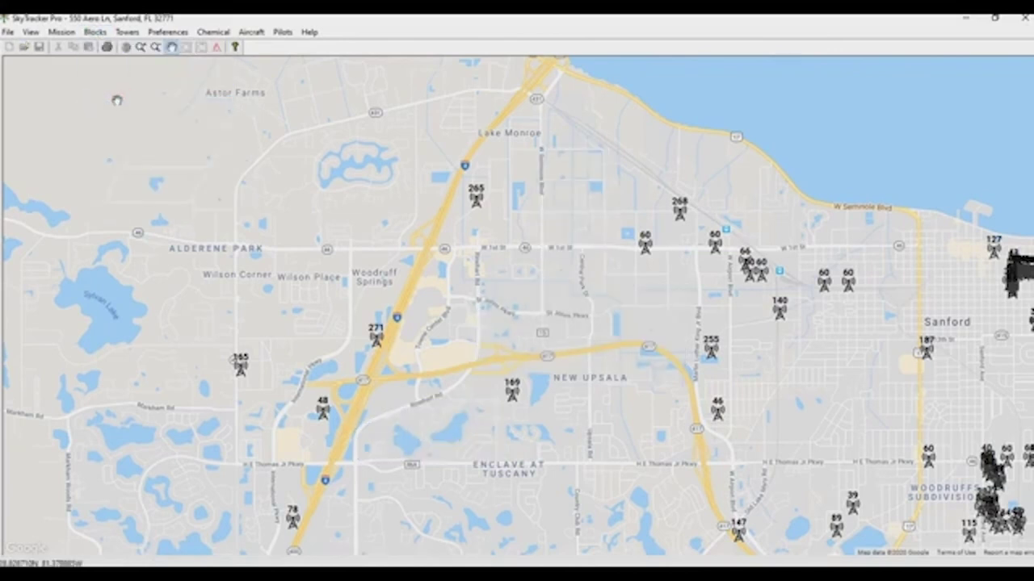
left_click(96, 33)
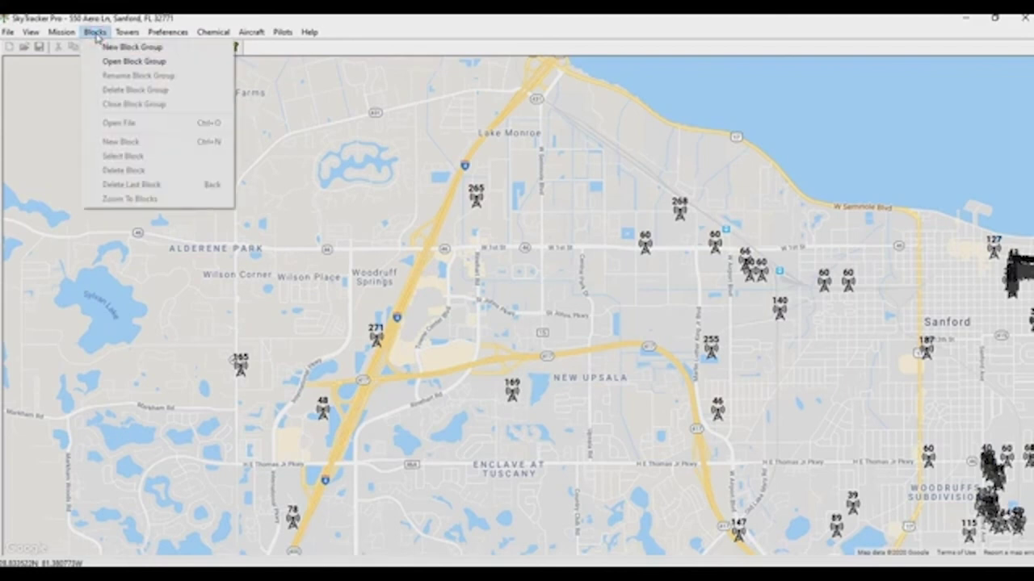
left_click(106, 62)
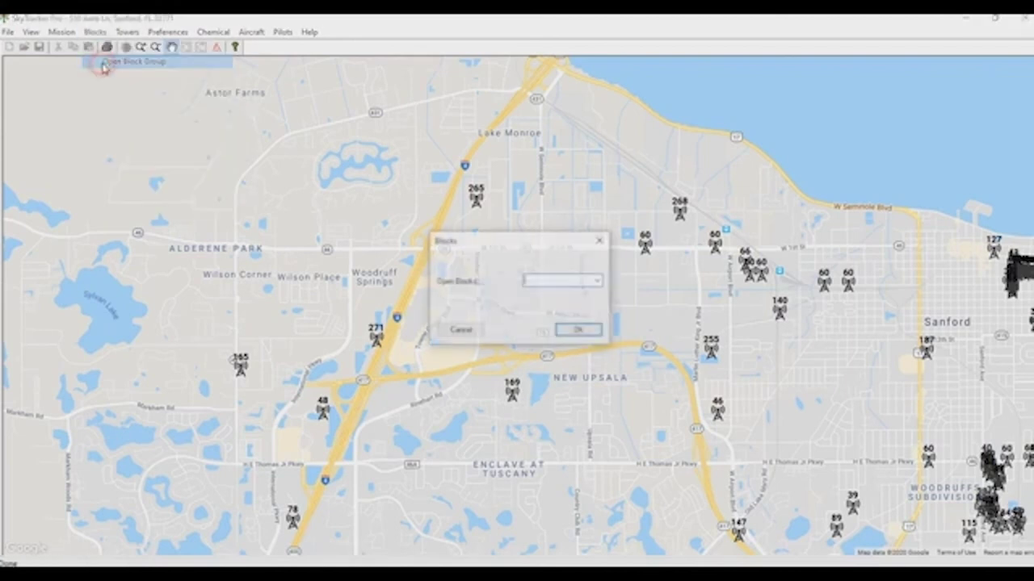
left_click(598, 281)
left_click(555, 292)
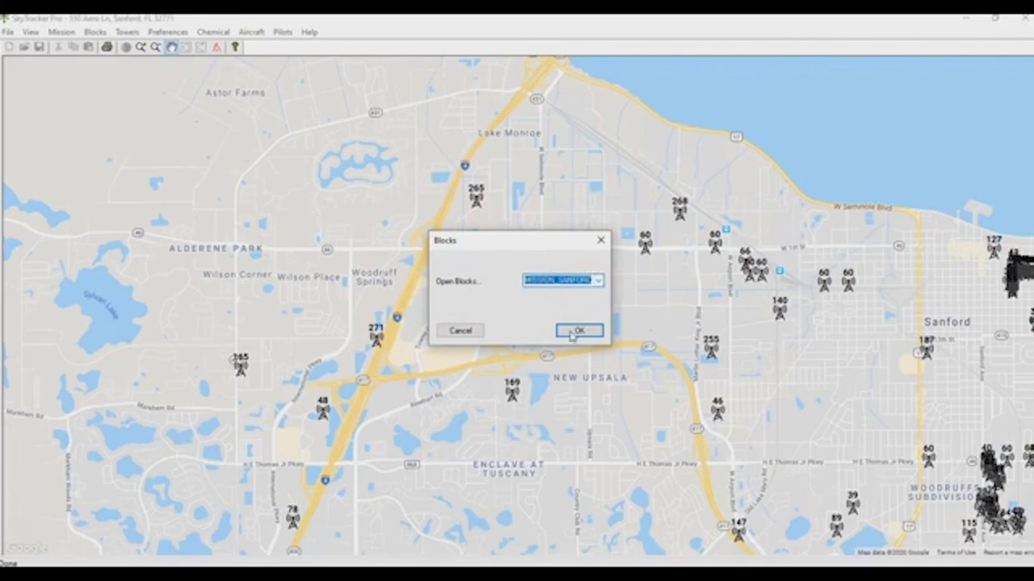
left_click(576, 330)
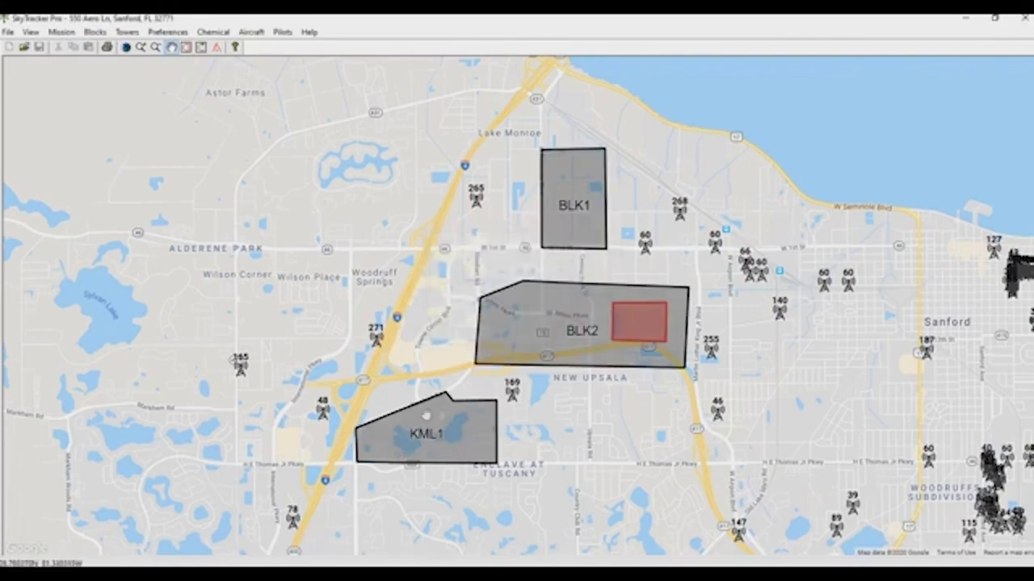